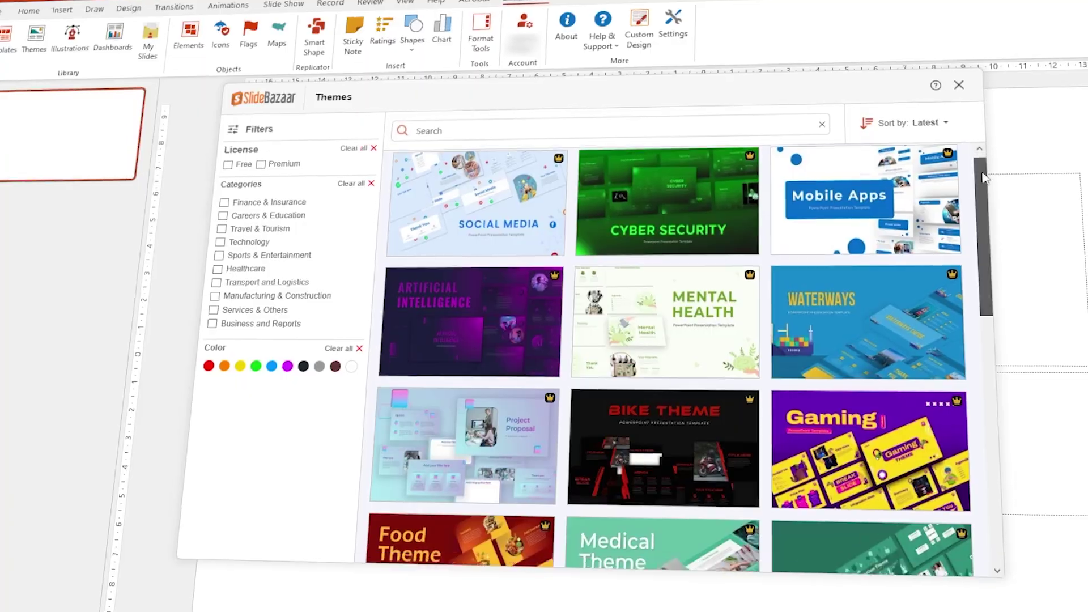
# - Scroll through the SlideBazaar Agenda templates and select Project Kickoff Meeting
pyautogui.moveTo(984, 179); pyautogui.dragTo(986, 301)
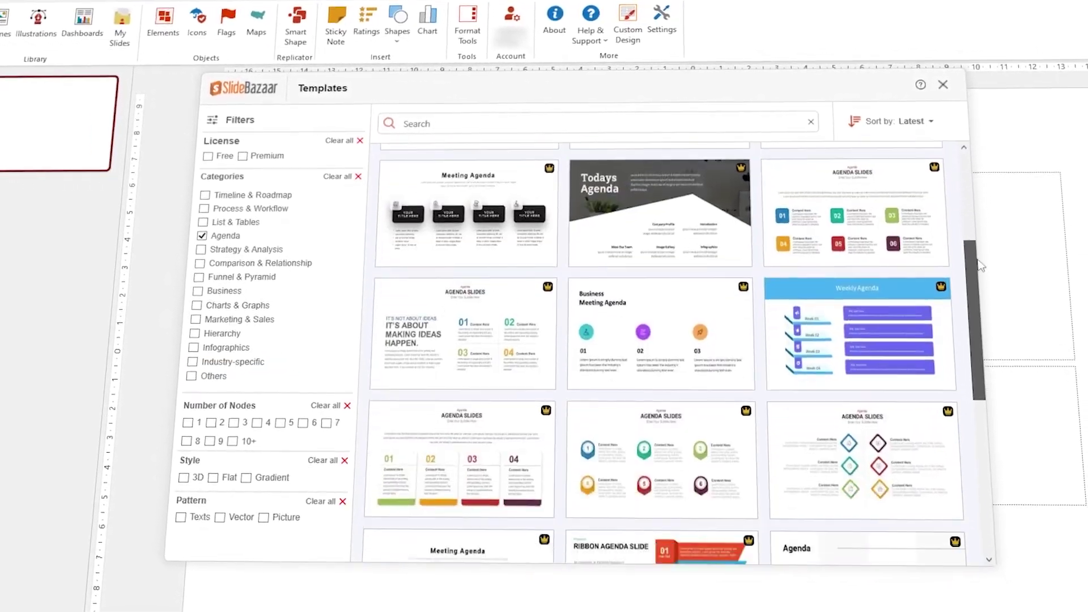
pyautogui.moveTo(981, 265); pyautogui.dragTo(989, 401)
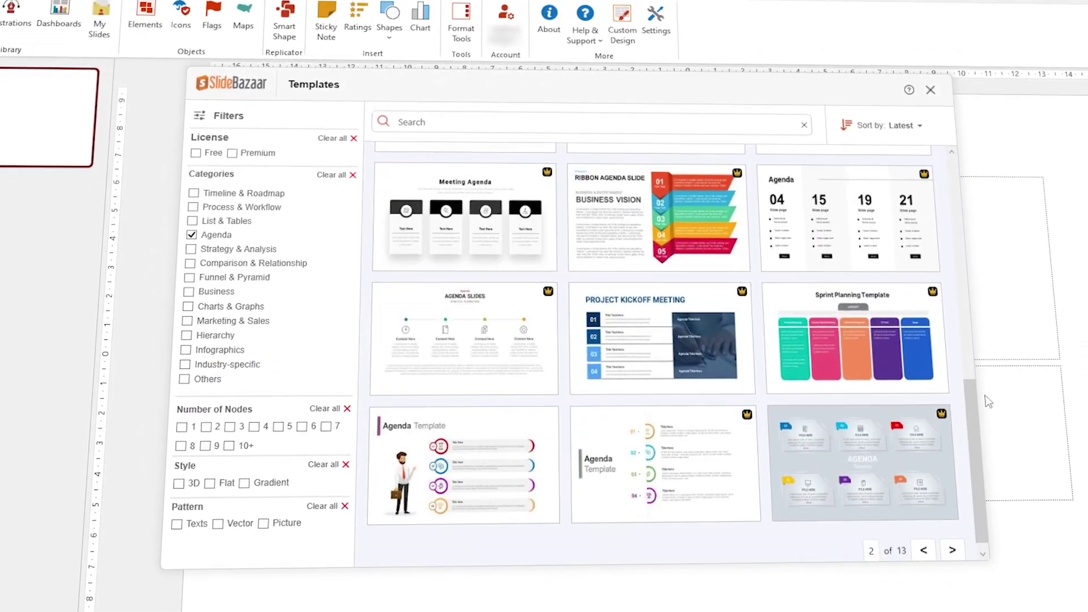
pyautogui.click(687, 346)
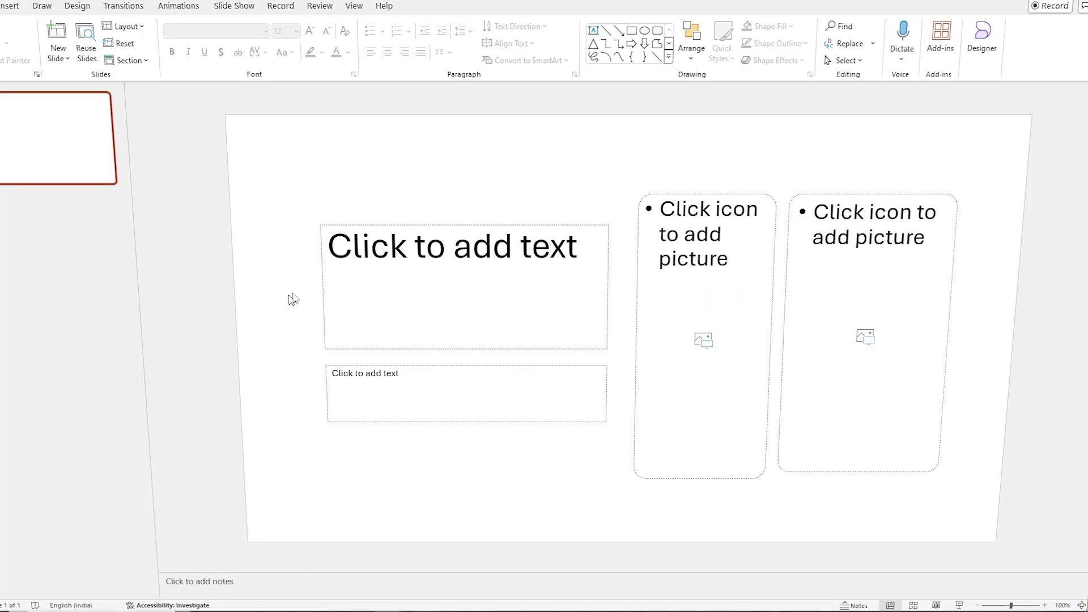
# - Title the slide 'What do you know about our pet shop?' and start the body with 'Our pet shop is'
pyautogui.click(328, 245)
pyautogui.write('What')
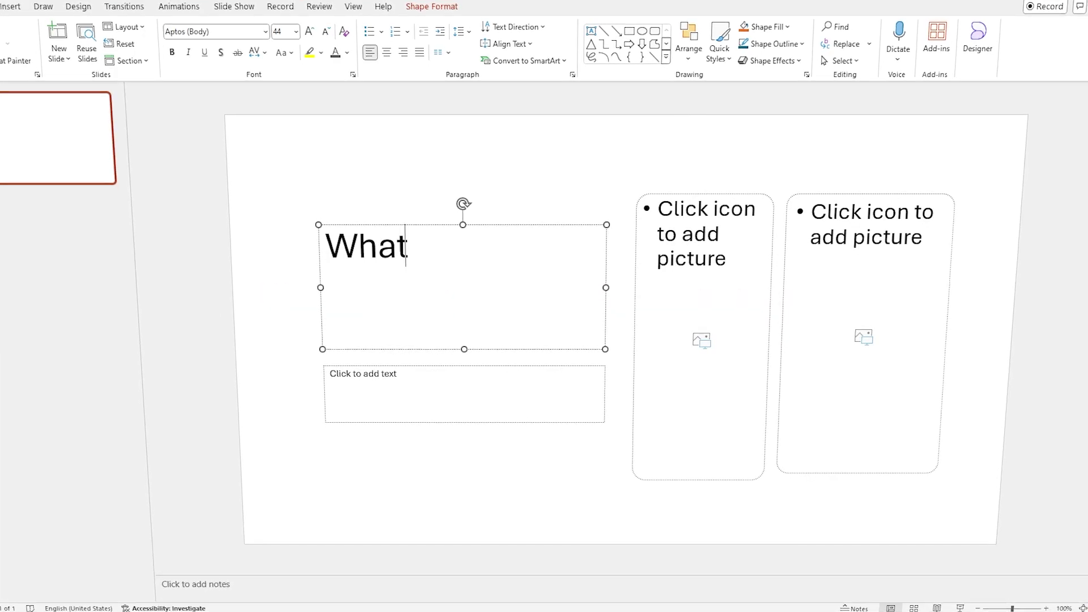
pyautogui.write(' do you know ')
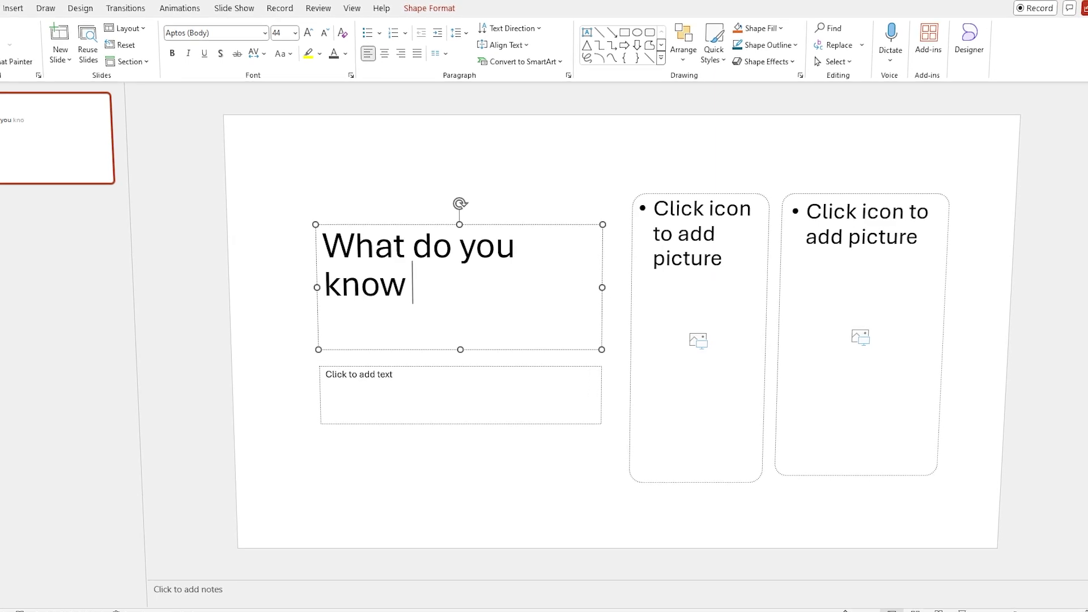
pyautogui.write('about our pet')
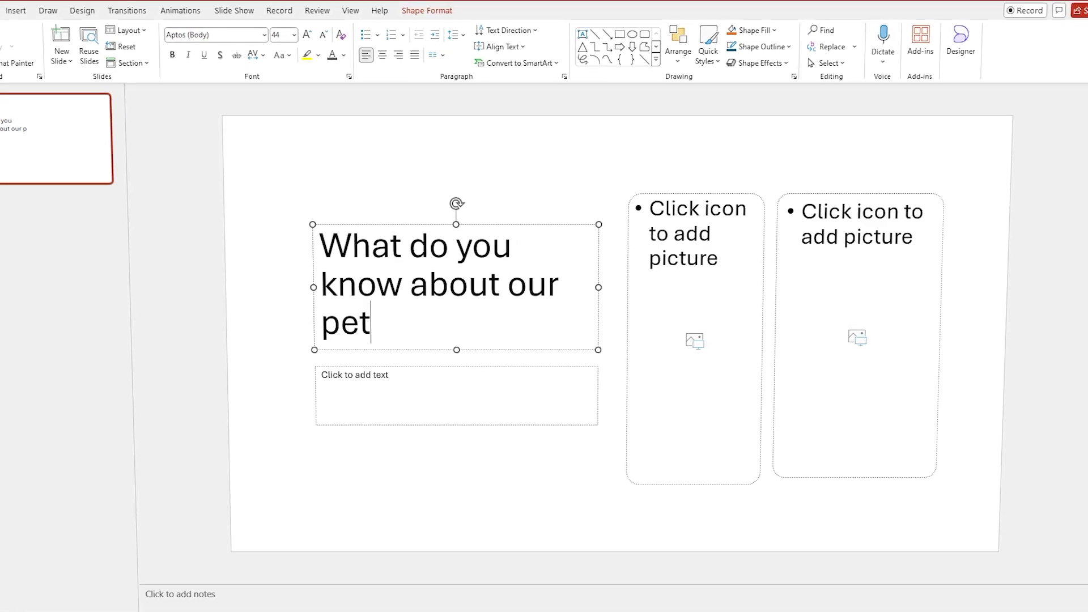
pyautogui.write(' shop?')
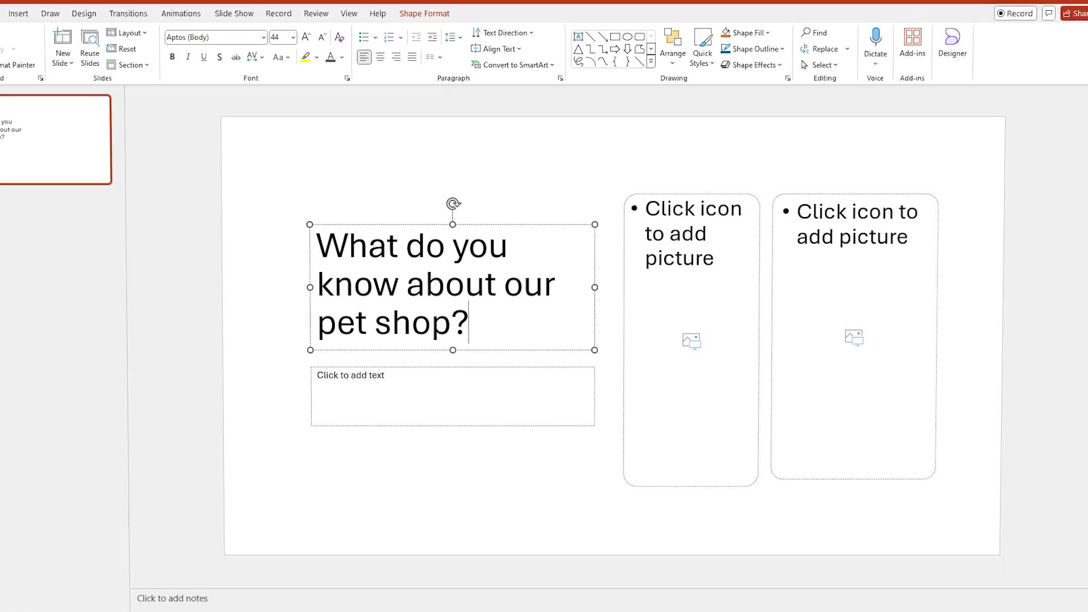
pyautogui.click(352, 391)
pyautogui.write('Our pet s')
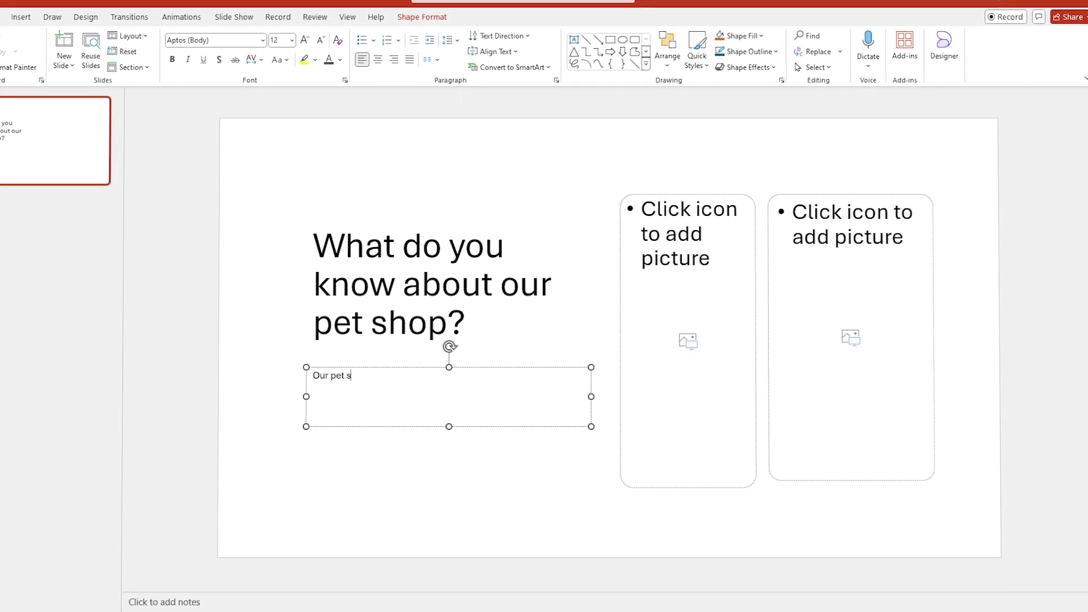
pyautogui.write('hop is')
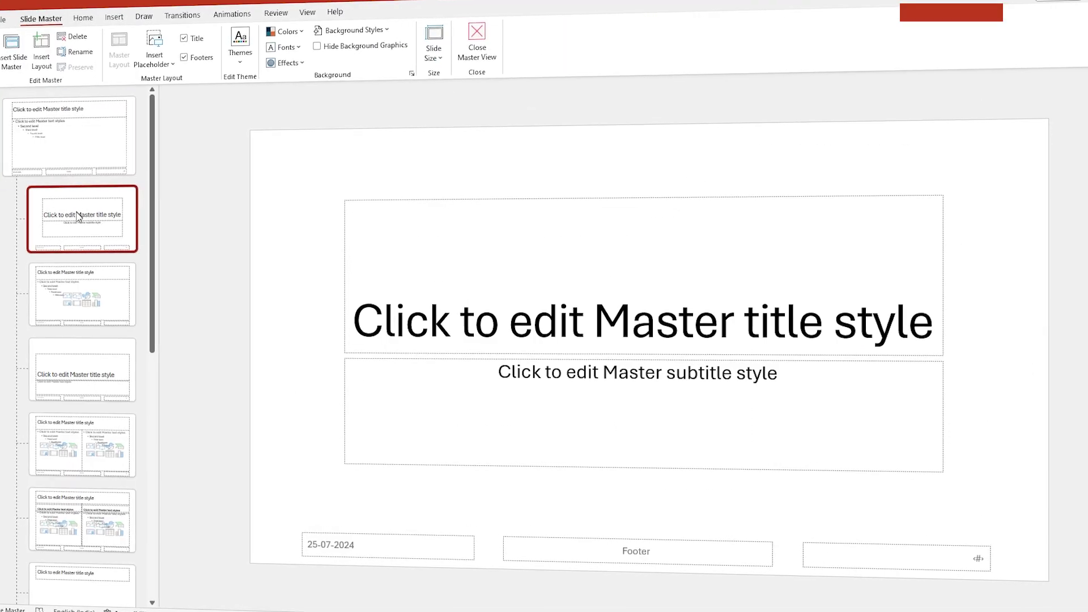
# - Preview each master layout in turn, from Title and Content through Title and Vertical Text to Blank
pyautogui.click(75, 300)
pyautogui.click(75, 352)
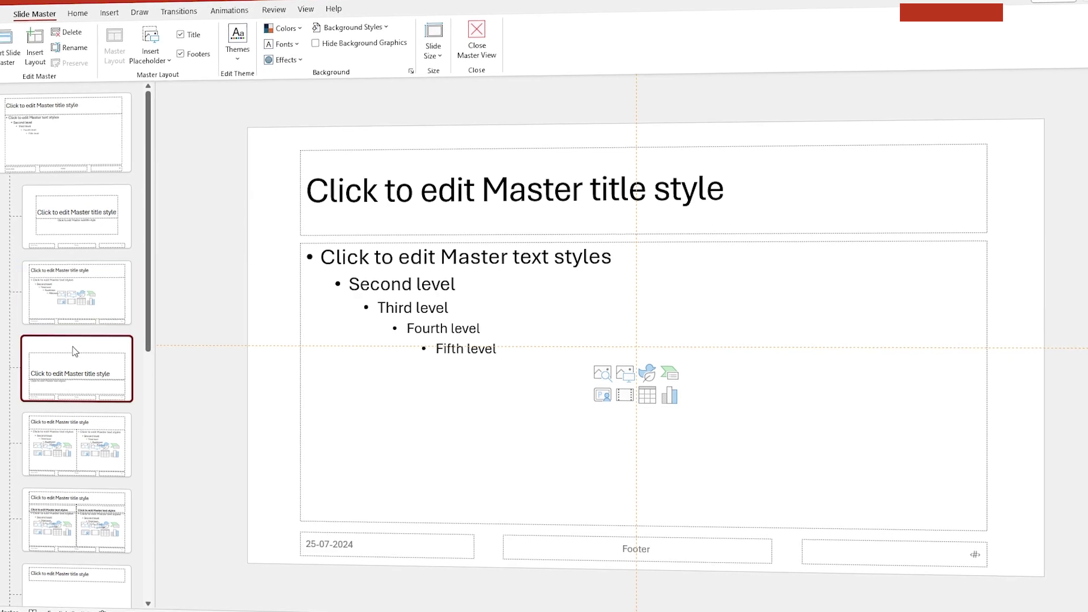
pyautogui.click(68, 454)
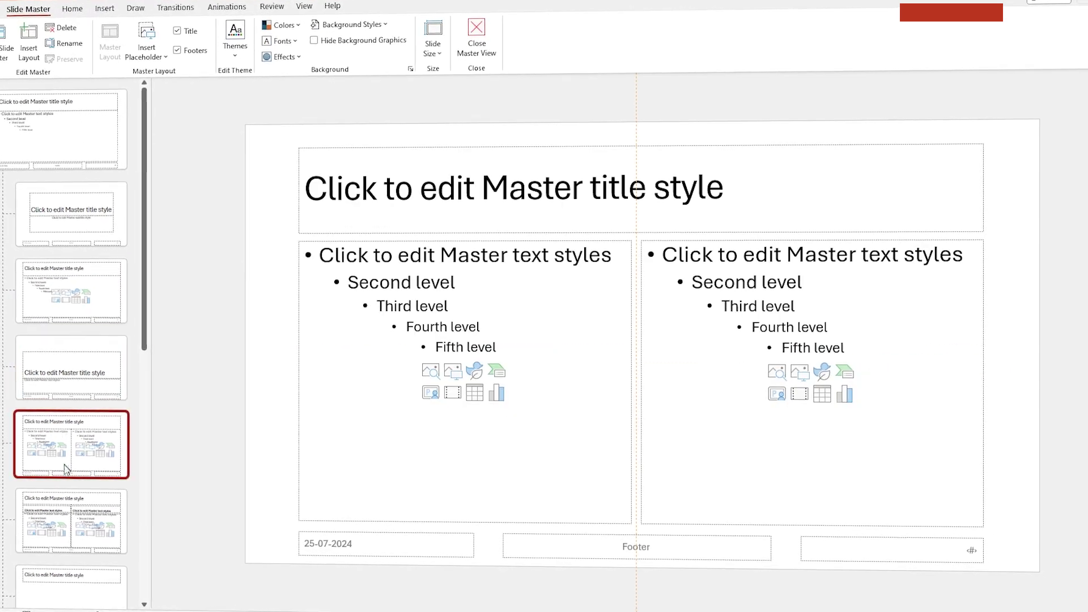
pyautogui.click(67, 521)
pyautogui.click(66, 580)
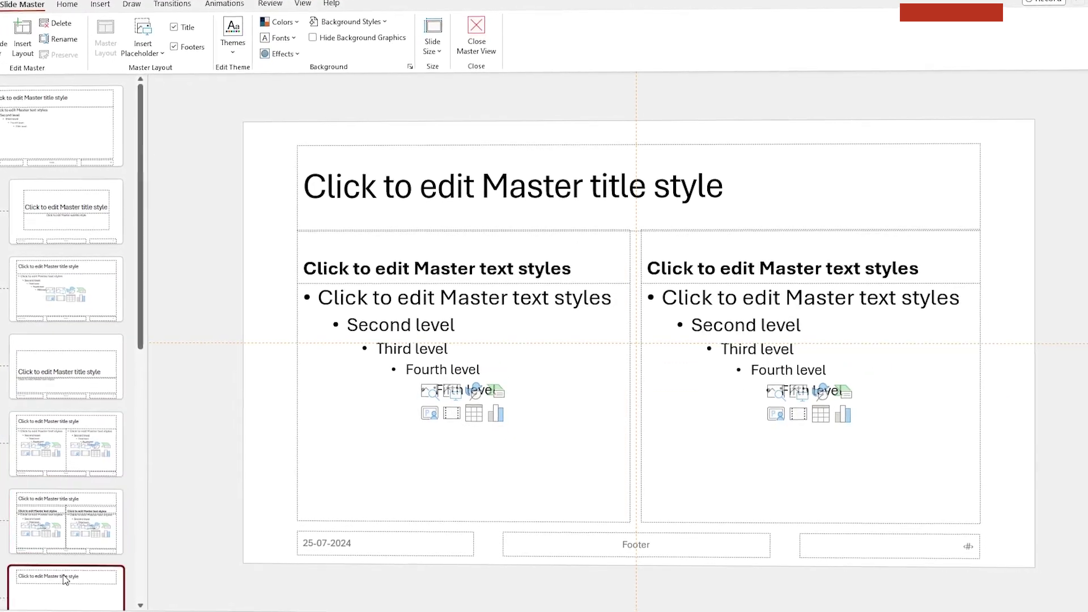
pyautogui.scroll(-3, 65, 578)
pyautogui.click(64, 451)
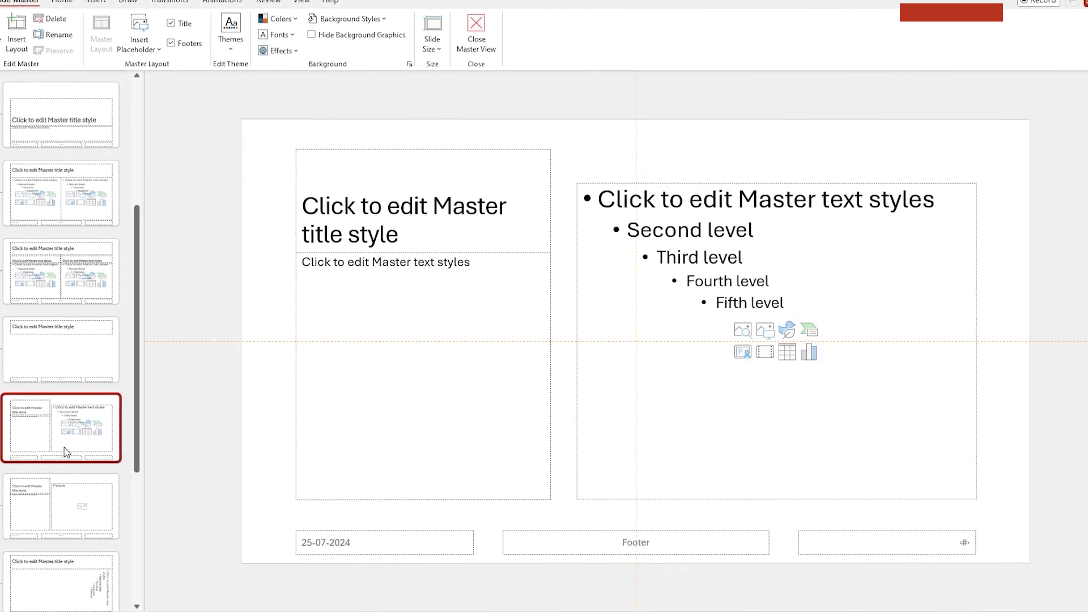
pyautogui.click(65, 495)
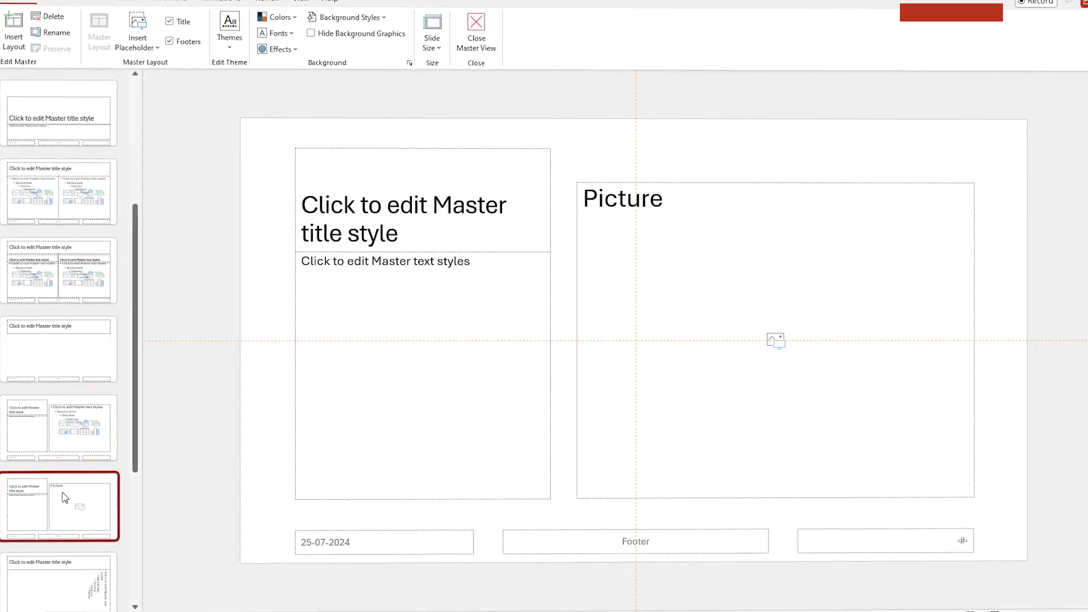
pyautogui.click(57, 568)
pyautogui.click(42, 444)
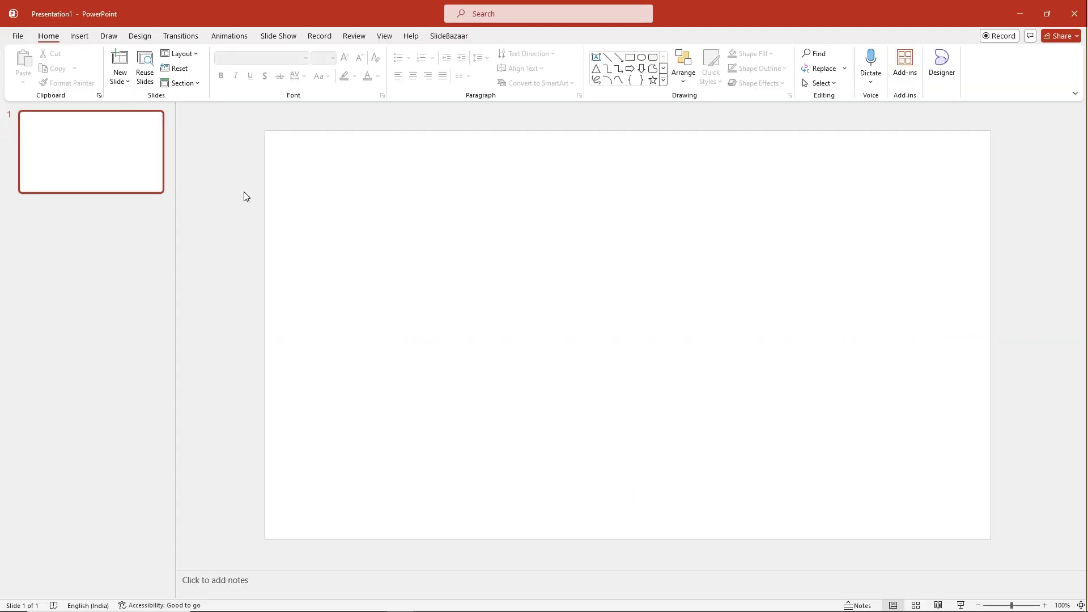
pyautogui.click(449, 36)
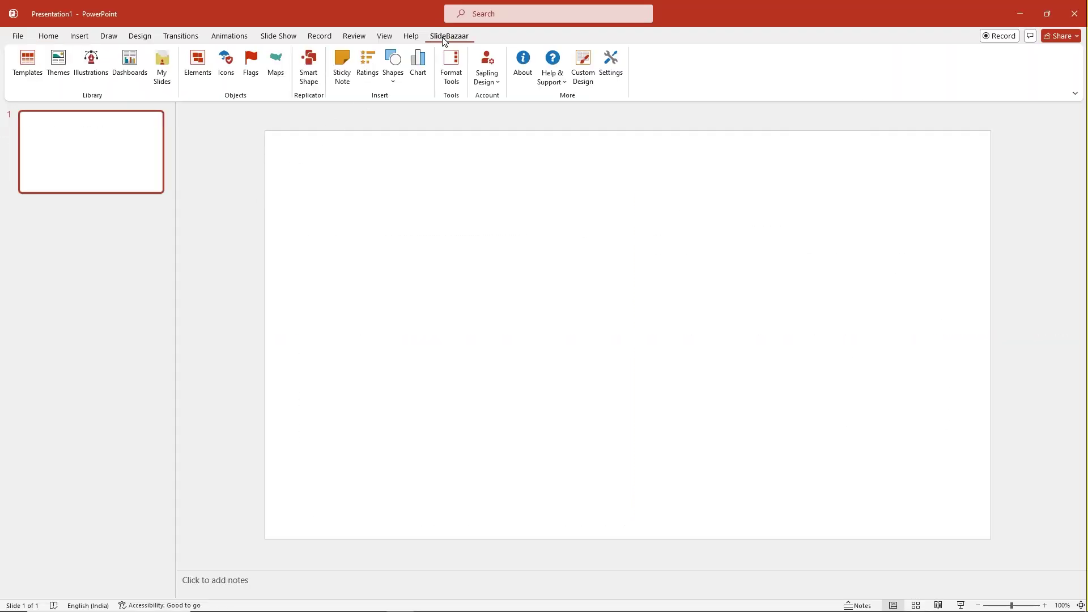
pyautogui.click(27, 63)
pyautogui.scroll(-3, 552, 266)
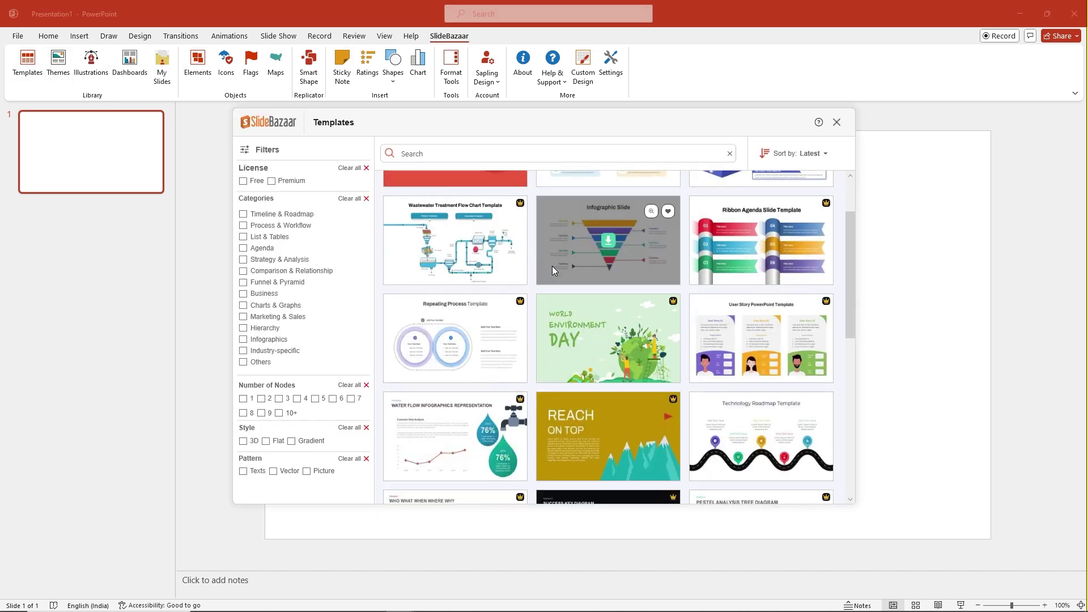
pyautogui.scroll(-5, 552, 266)
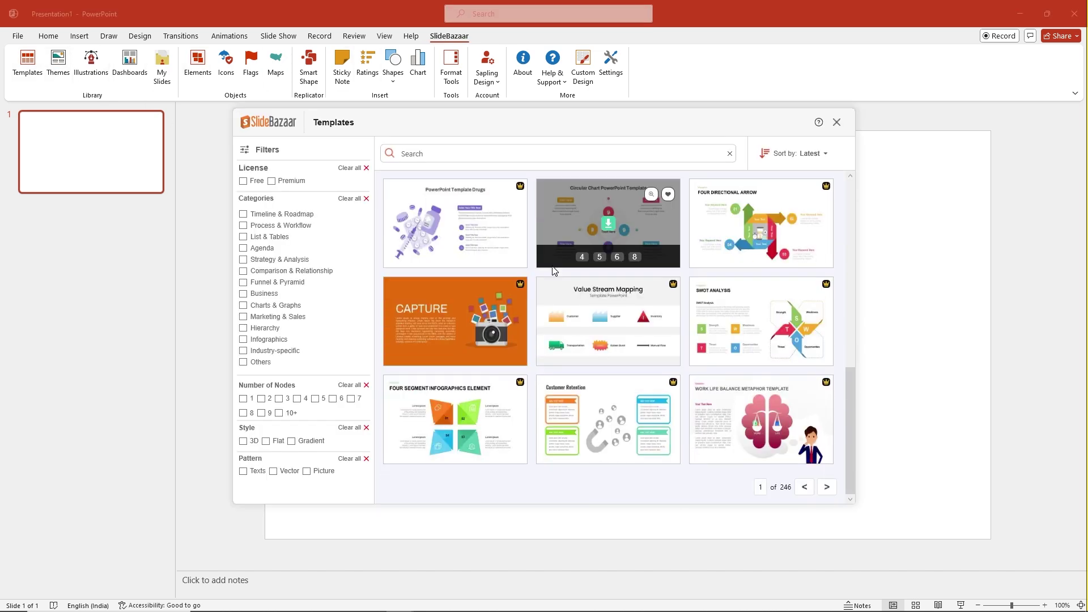
pyautogui.click(827, 487)
pyautogui.scroll(-10, 607, 292)
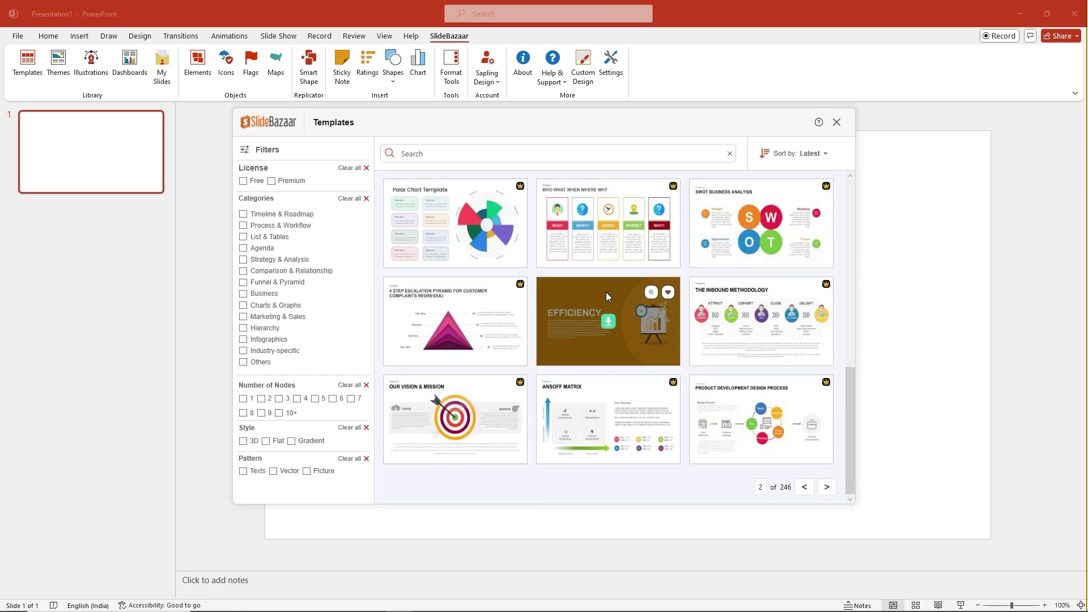
pyautogui.click(827, 486)
pyautogui.scroll(-5, 608, 283)
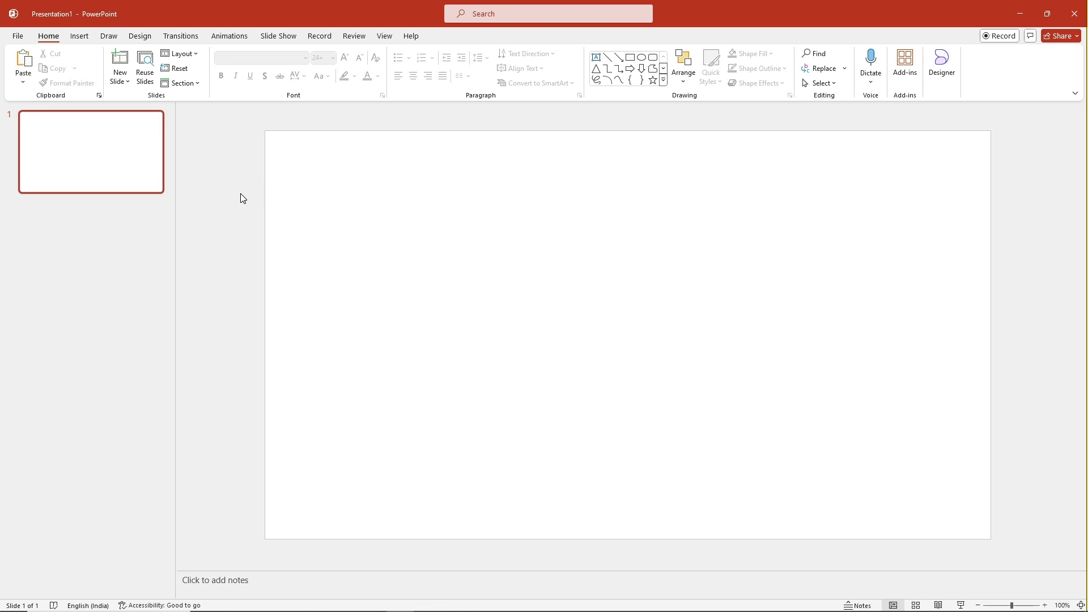
# - Apply the Title and Content layout to slide 1, then view its Layout submenu without changing it
pyautogui.click(198, 59)
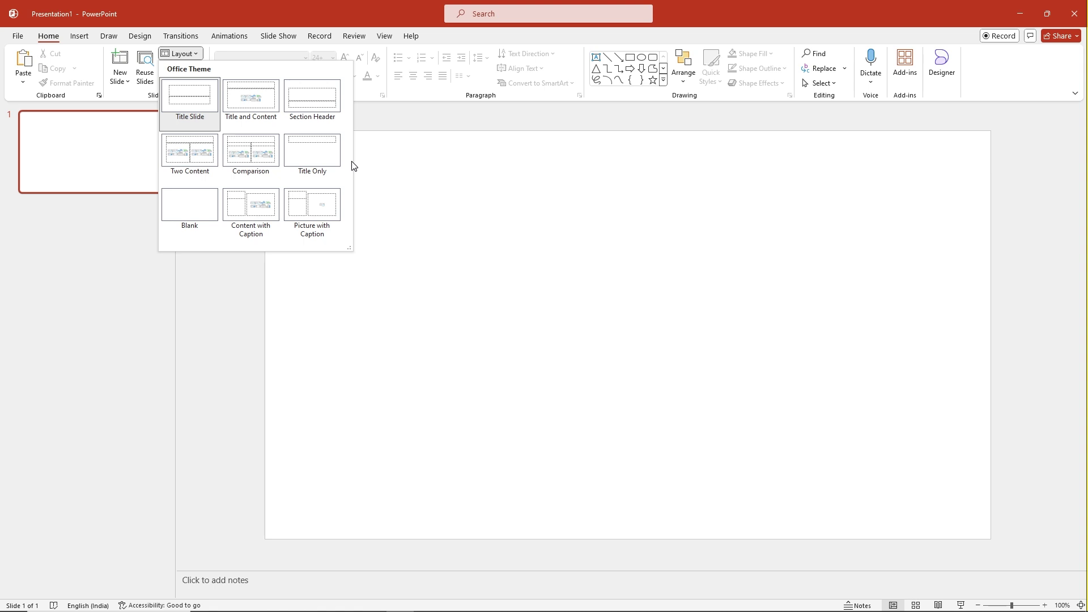
pyautogui.click(253, 111)
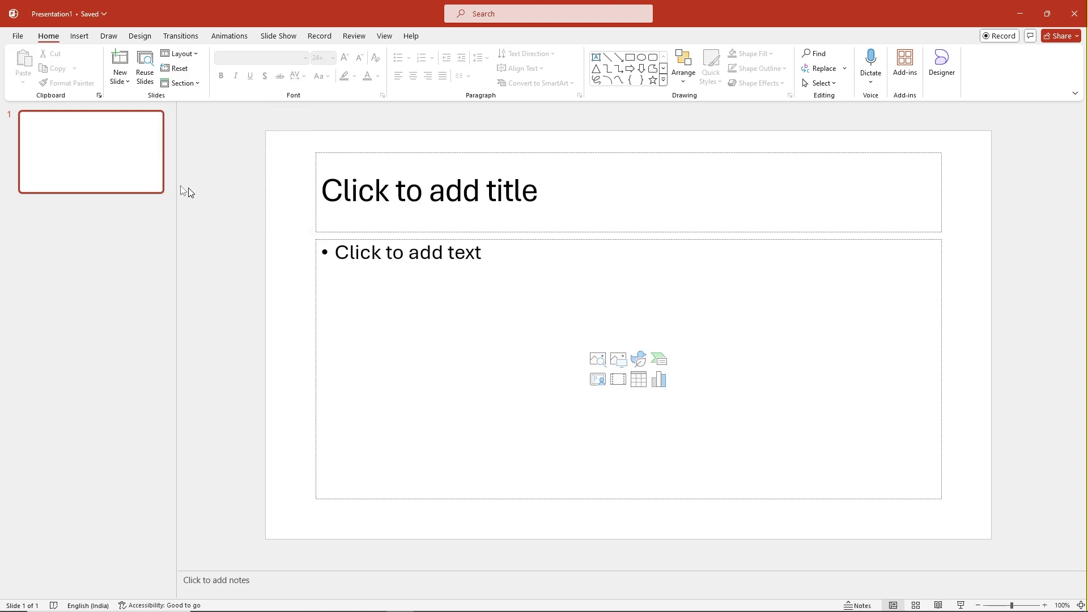
pyautogui.rightClick(126, 176)
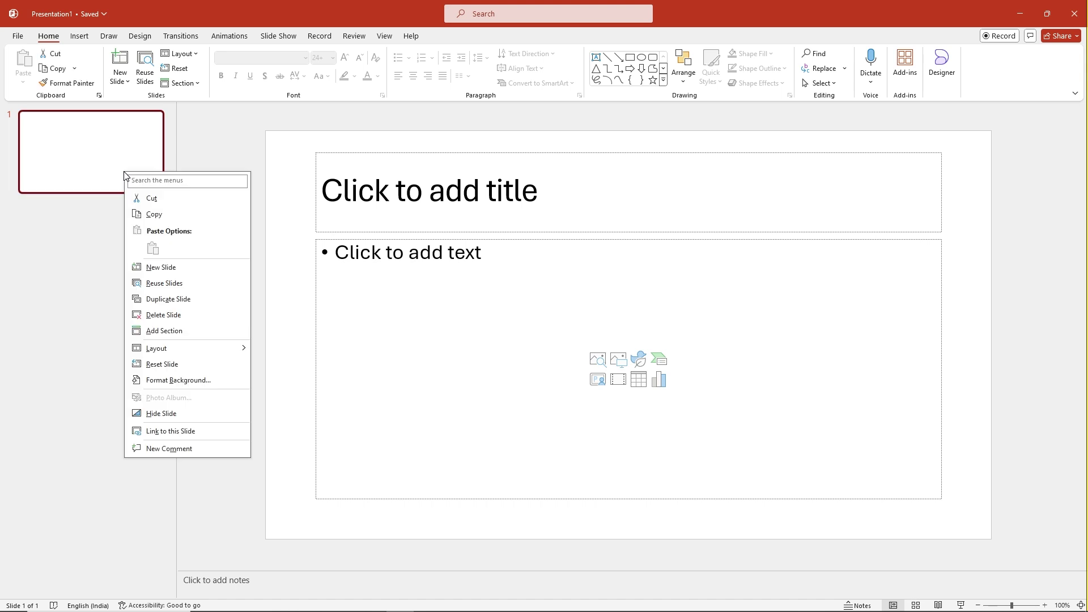
pyautogui.moveTo(166, 351)
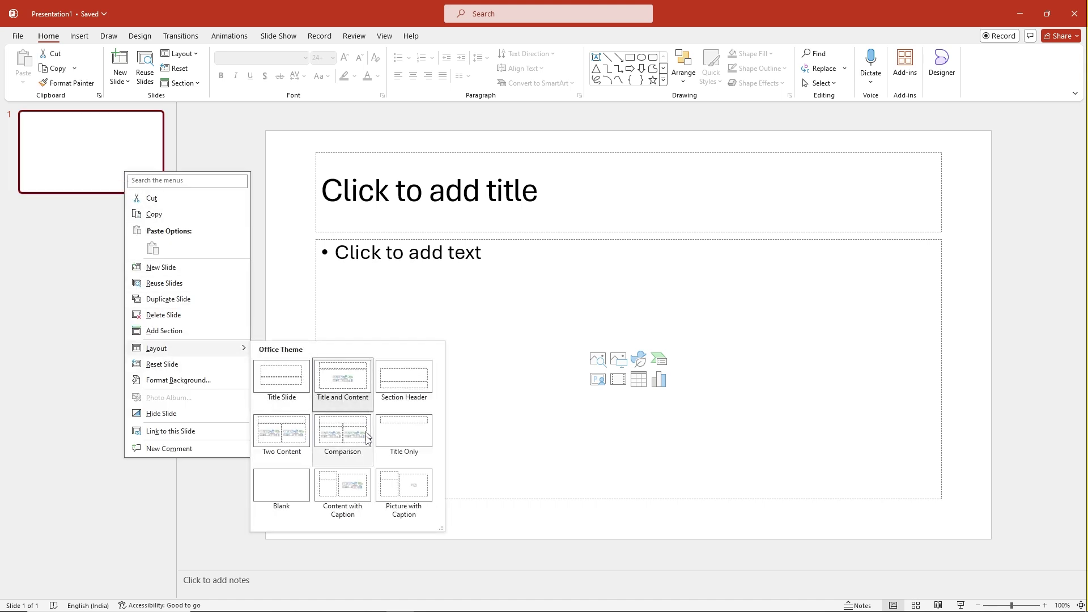
pyautogui.click(262, 321)
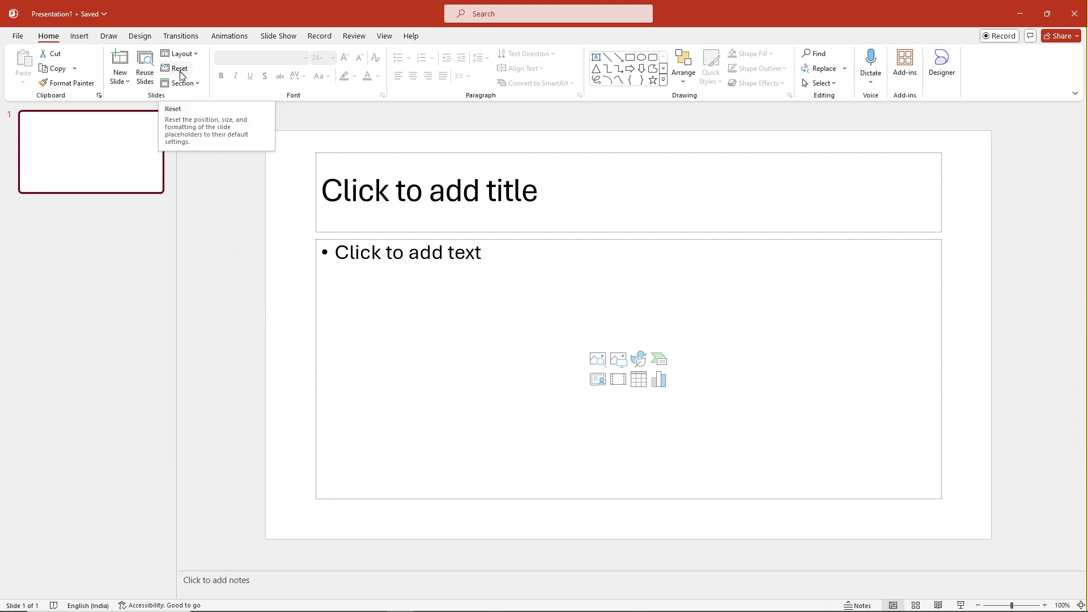
# - Undo the Title and Content layout change on slide 1
pyautogui.hotkey('ctrl', 'z')
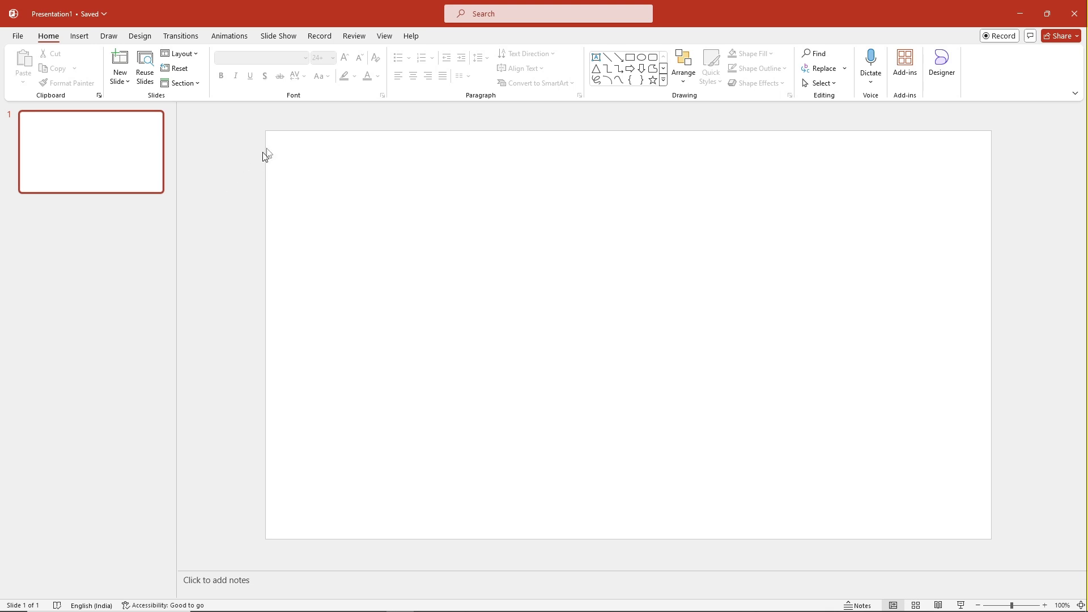
# - Switch to Slide Master view and insert a new custom layout
pyautogui.click(383, 37)
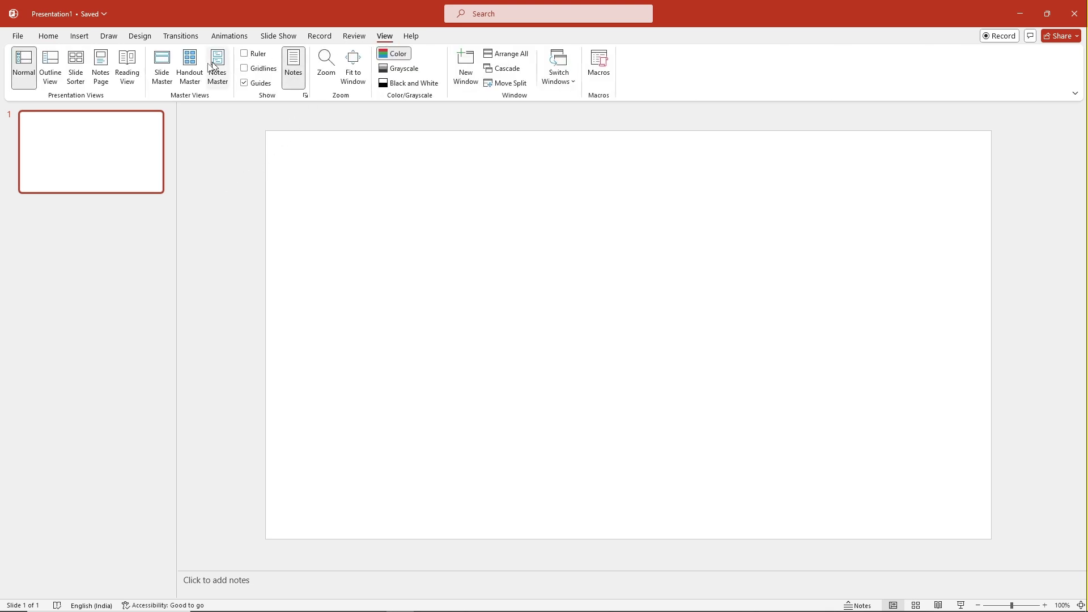
pyautogui.click(160, 68)
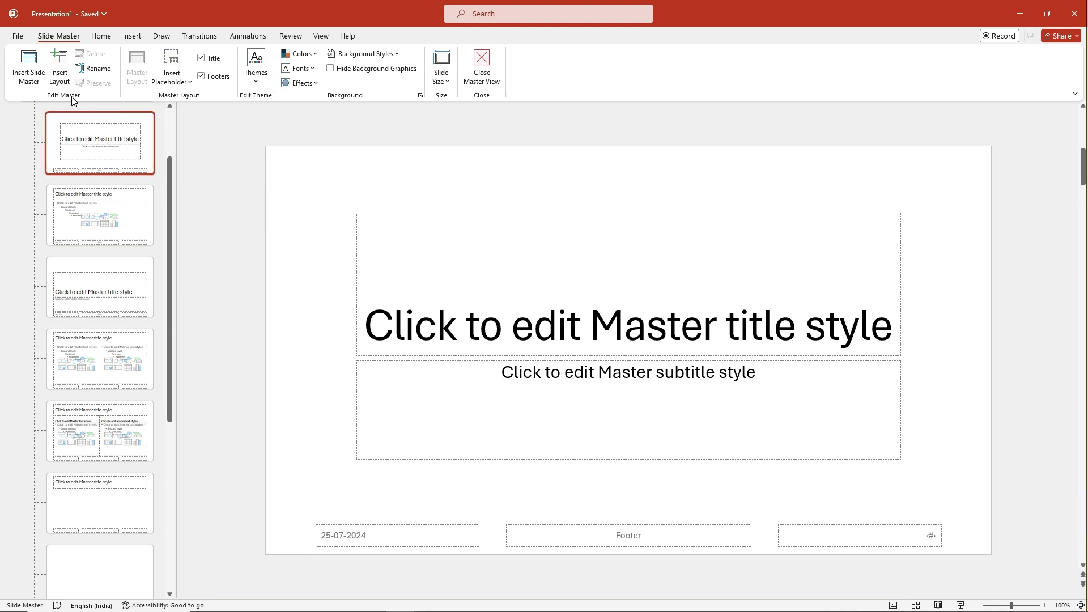
pyautogui.click(60, 67)
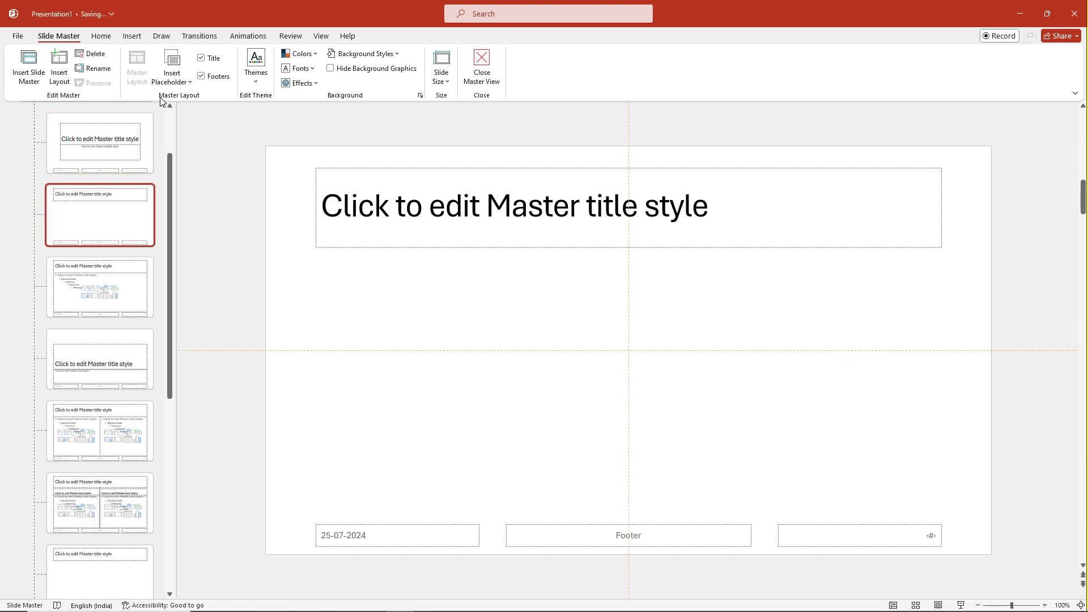
# - Draw a large heading text placeholder with one unbulleted level at 44 pt
pyautogui.click(179, 82)
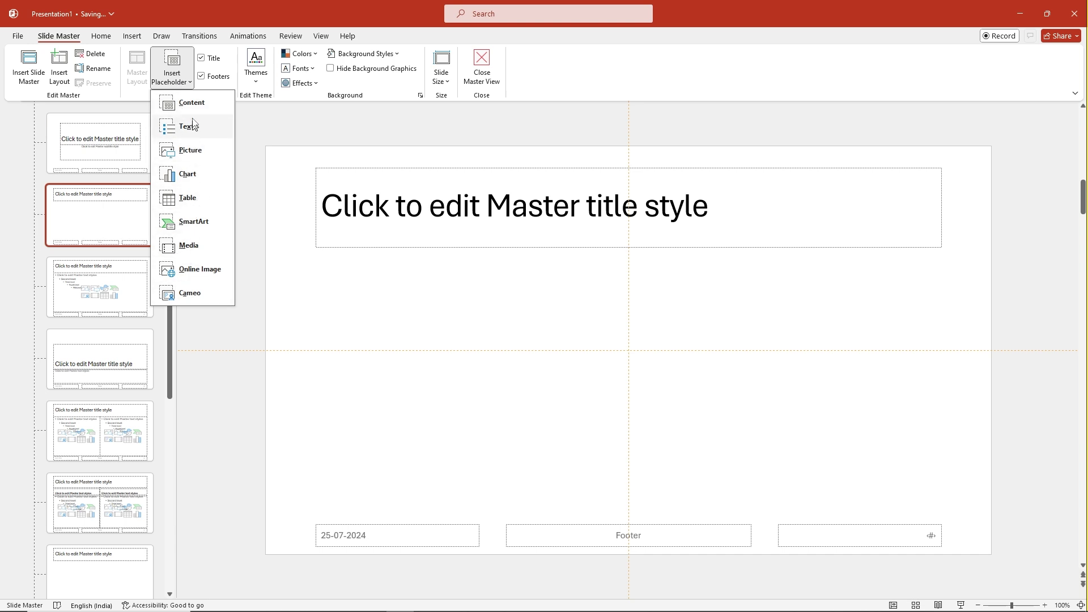
pyautogui.click(192, 102)
pyautogui.moveTo(329, 271)
pyautogui.mouseDown()
pyautogui.moveTo(443, 315)
pyautogui.moveTo(624, 351)
pyautogui.mouseUp()
pyautogui.moveTo(377, 328); pyautogui.dragTo(537, 418)
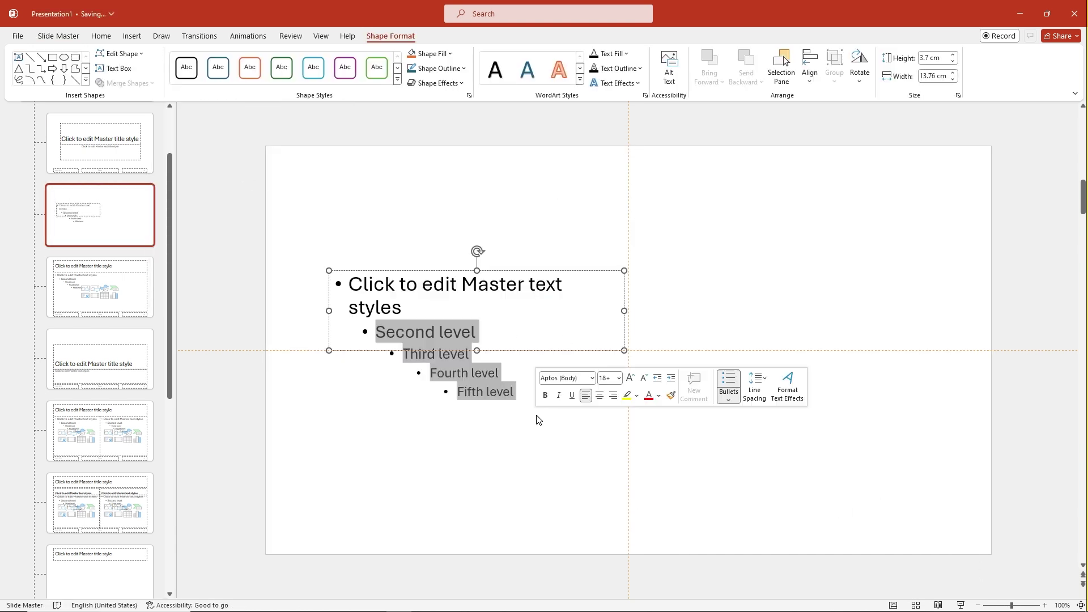
pyautogui.press('Delete')
pyautogui.click(101, 36)
pyautogui.click(364, 58)
pyautogui.click(311, 58)
pyautogui.click(58, 36)
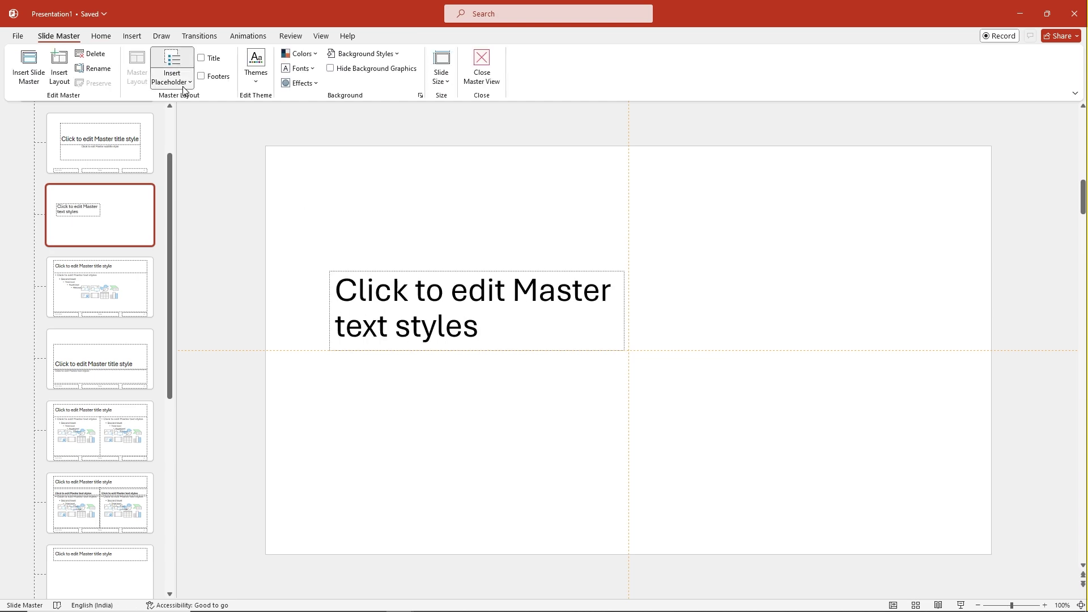
# - Add a smaller unbulleted, single-level text placeholder below the heading
pyautogui.click(170, 65)
pyautogui.moveTo(329, 362)
pyautogui.mouseDown()
pyautogui.moveTo(576, 355)
pyautogui.moveTo(624, 418)
pyautogui.mouseUp()
pyautogui.moveTo(374, 421); pyautogui.dragTo(544, 489)
pyautogui.press('Delete')
pyautogui.click(58, 36)
pyautogui.click(101, 35)
pyautogui.click(364, 58)
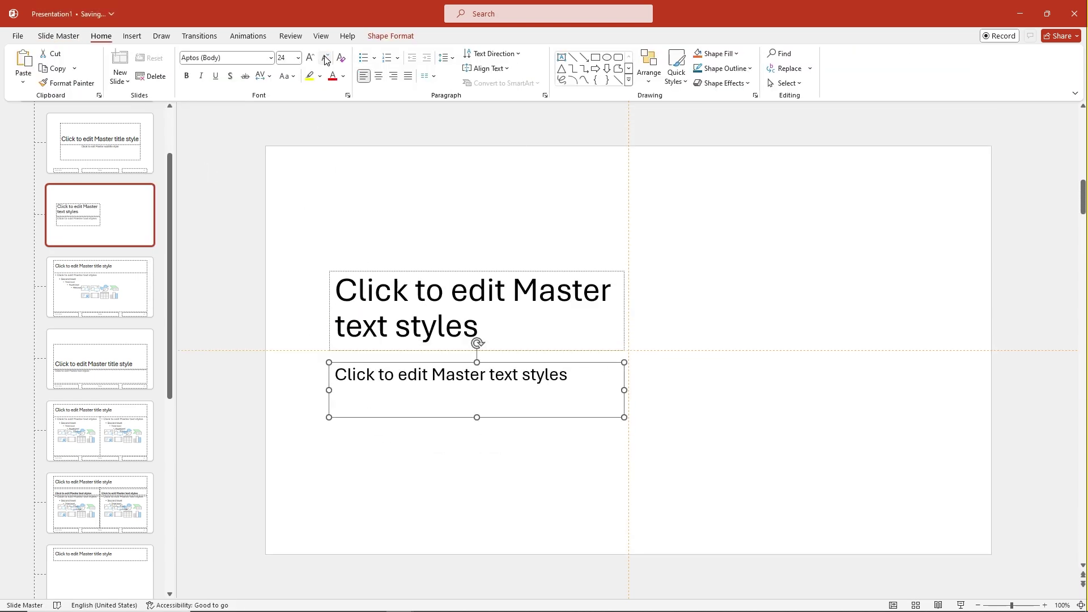
pyautogui.click(58, 35)
# - Draw a tall rounded-rectangle picture placeholder and duplicate it to the right
pyautogui.click(172, 64)
pyautogui.moveTo(660, 226); pyautogui.dragTo(789, 482)
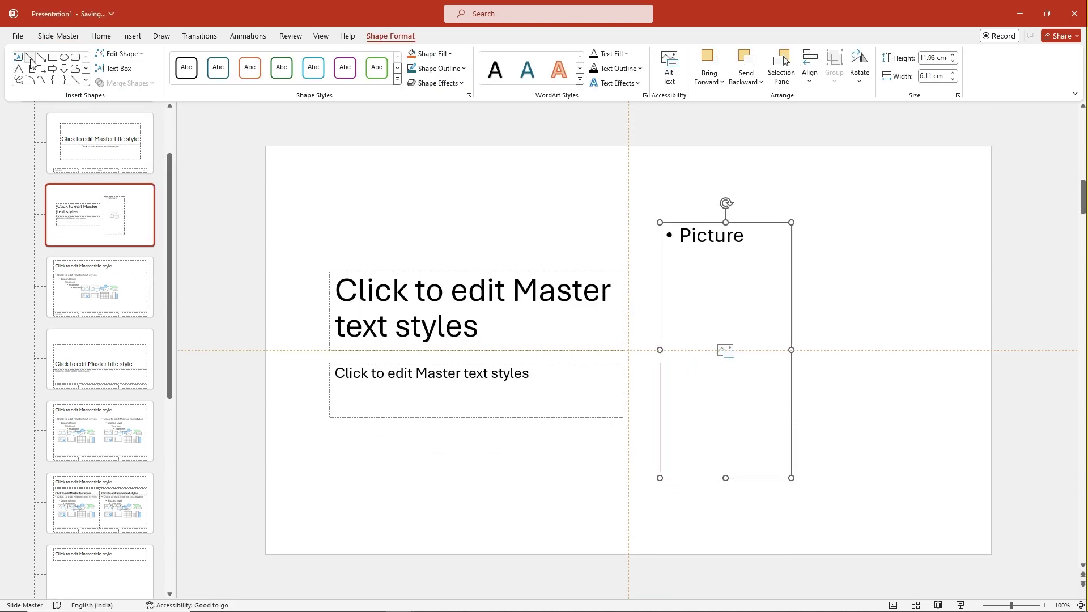
pyautogui.click(118, 53)
pyautogui.click(146, 70)
pyautogui.click(204, 102)
pyautogui.moveTo(785, 331); pyautogui.dragTo(918, 332)
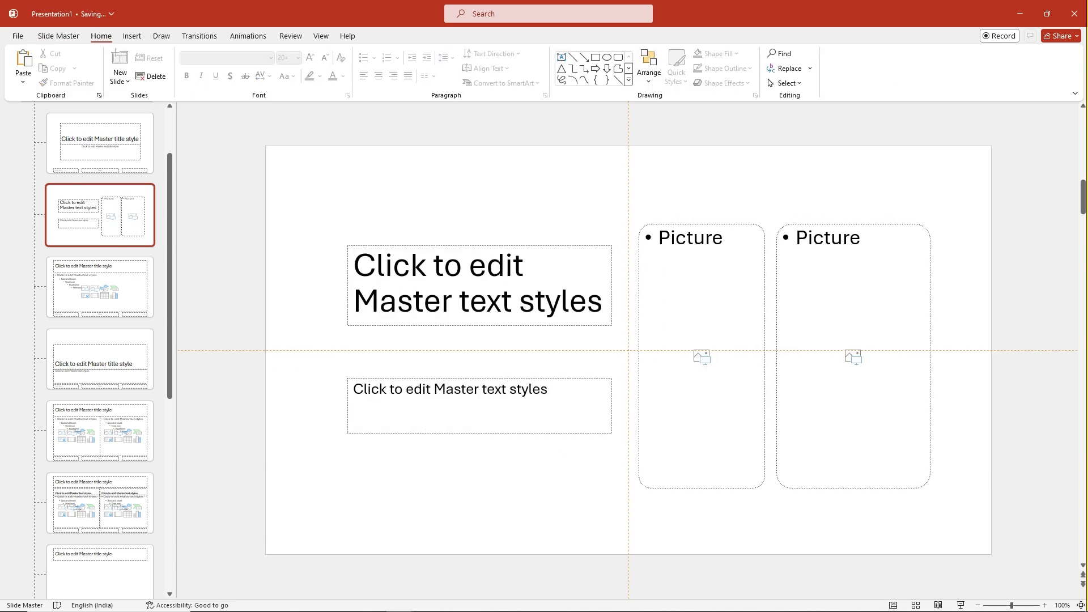
# - Reduce the lower text box's font size and check both picture placeholders
pyautogui.click(480, 405)
pyautogui.hotkey('ctrl', '[')
pyautogui.hotkey('ctrl', '[')
pyautogui.hotkey('ctrl', '[')
pyautogui.click(58, 36)
pyautogui.click(703, 223)
pyautogui.click(861, 489)
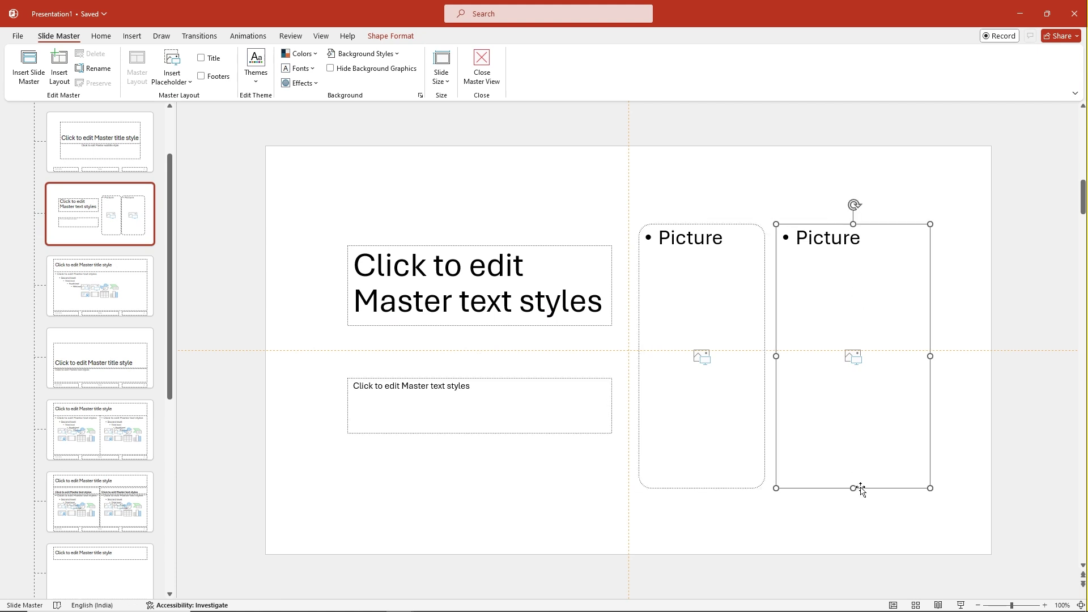
pyautogui.click(182, 210)
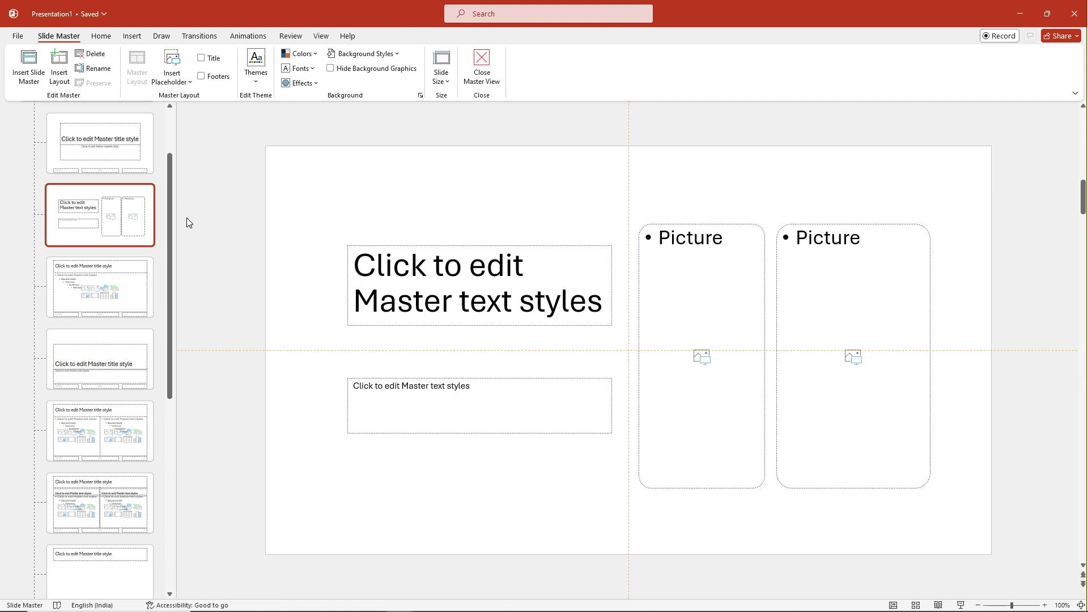
# - Rename the new custom layout to 'Pet Shop'
pyautogui.rightClick(140, 209)
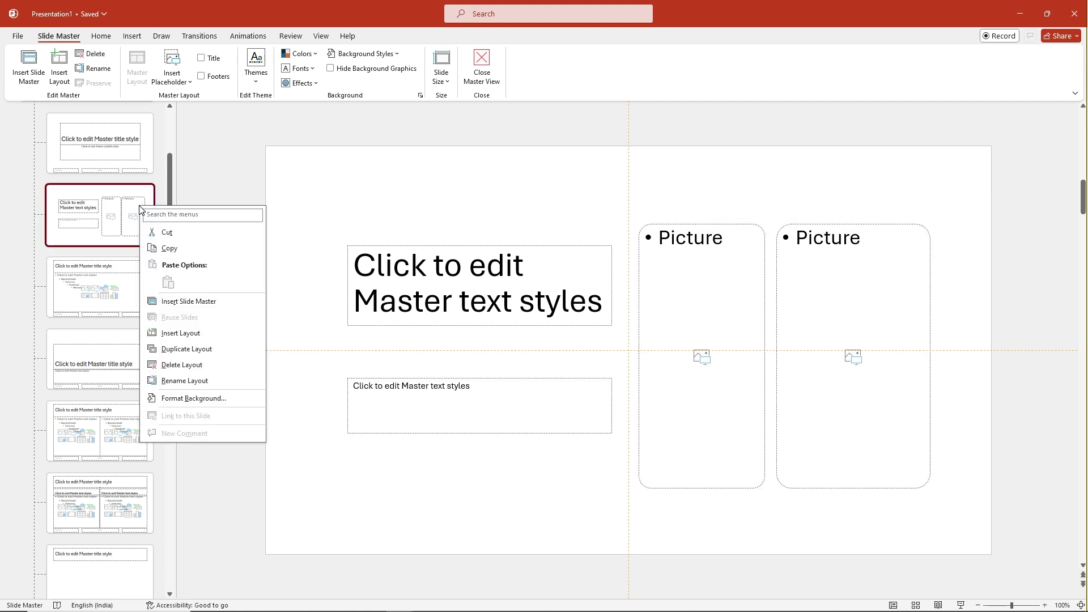
pyautogui.click(195, 381)
pyautogui.write('Pet Shop')
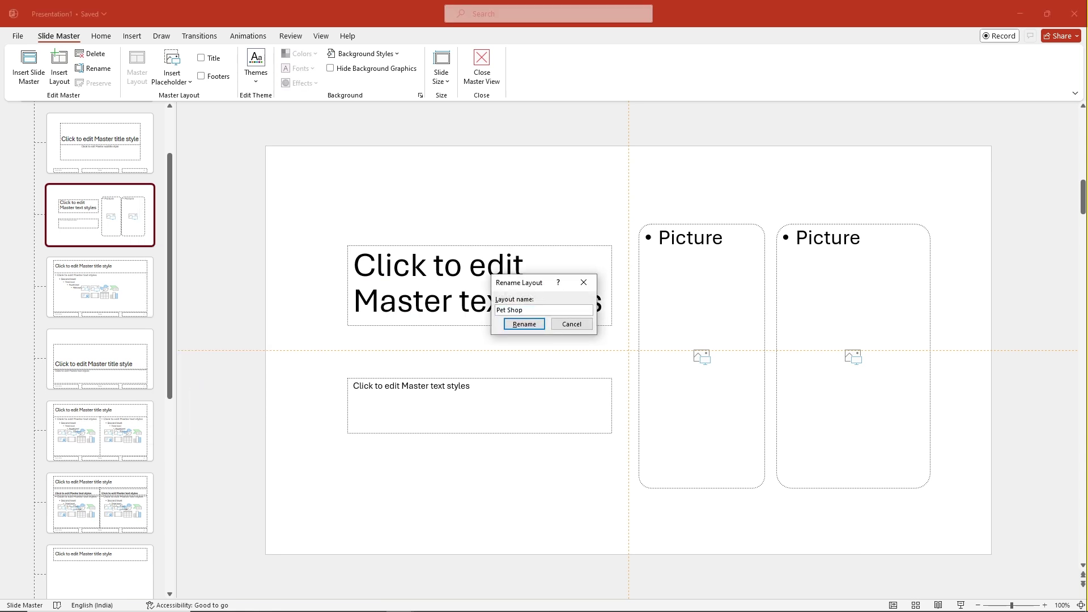
pyautogui.click(524, 325)
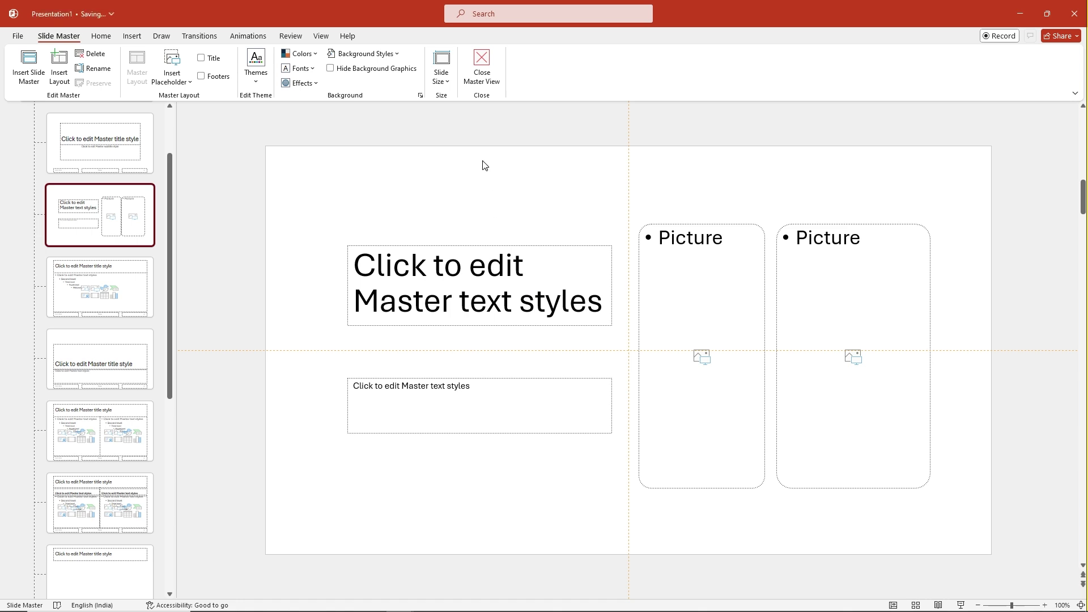
# - Apply the Pet Shop layout to slide 1 and paste in the pet-shop description paragraph
pyautogui.click(486, 66)
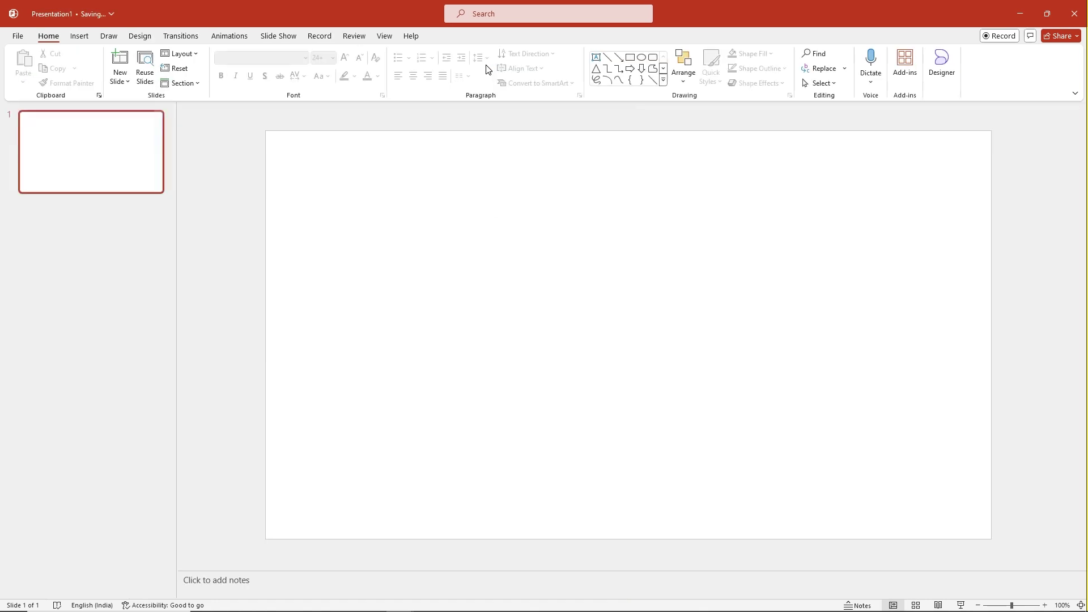
pyautogui.rightClick(113, 155)
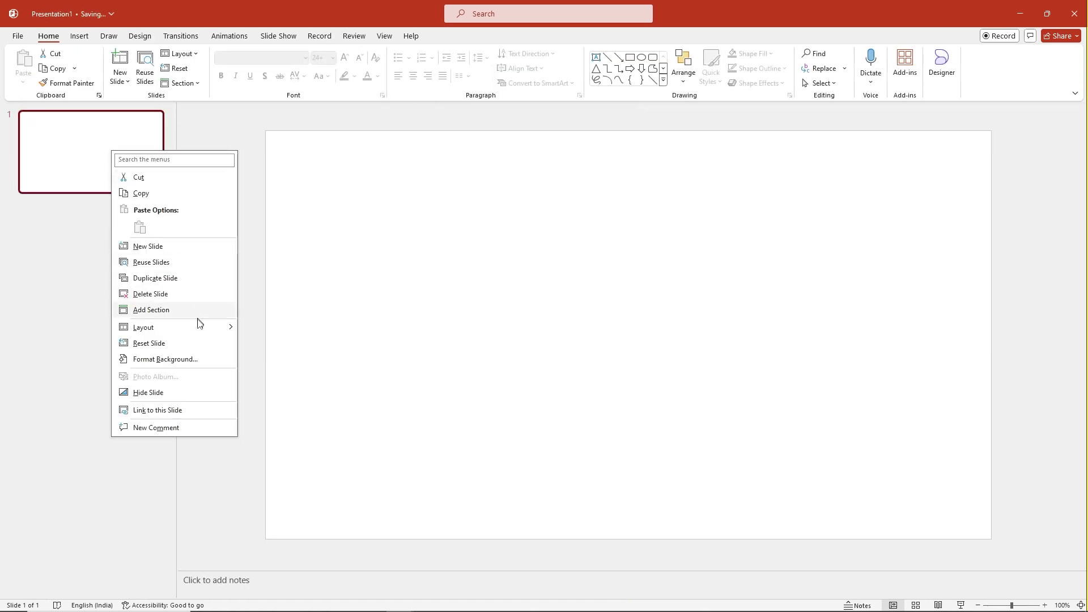
pyautogui.moveTo(201, 328)
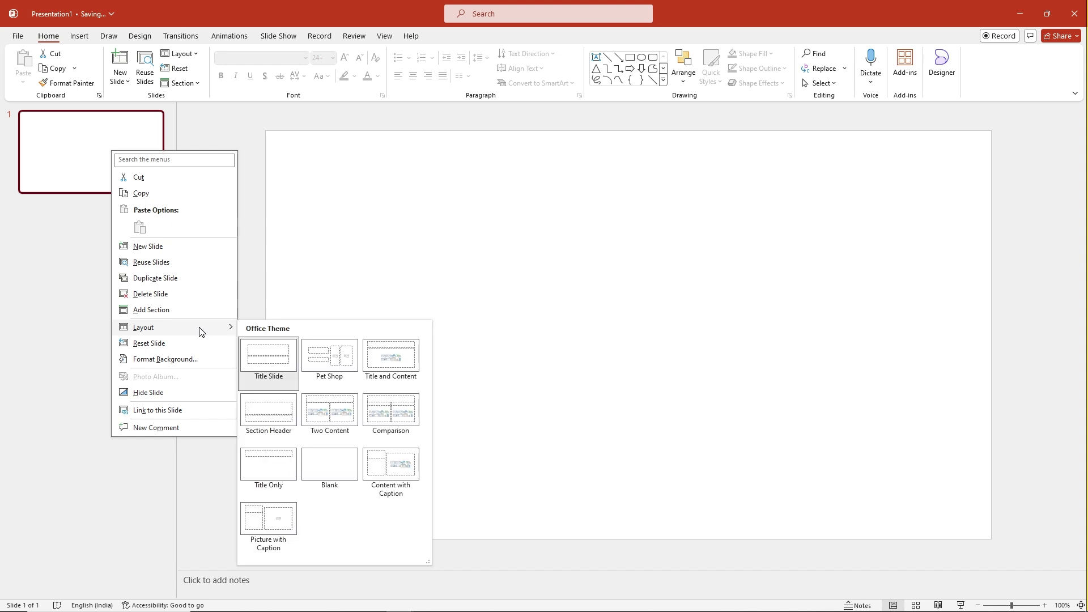
pyautogui.click(331, 360)
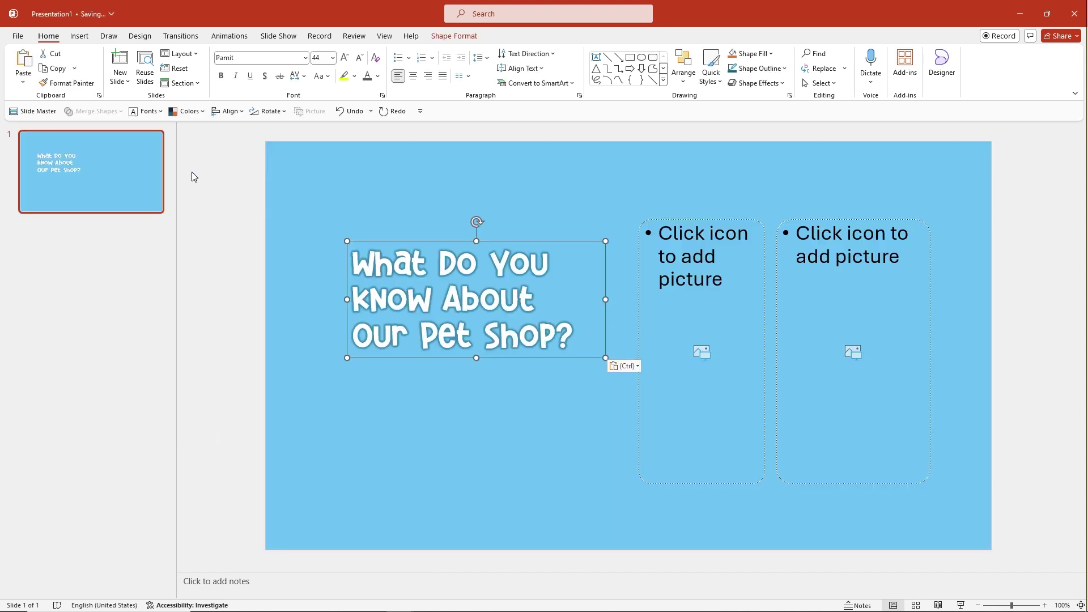
pyautogui.write('Nunc viverra imperdiet enim. Fusce est. Vivamus a tellus. Pellent esque habitant morbi tristique senectus et netus et malesuada fames acet turpis egestas. Proin pharetra nonummy pede mauris et habitant morbi tristique senectus et netus orcit. Lorem ipsum dolor sit amet, consectetuer adipiscing elit. Maecena porttitor')
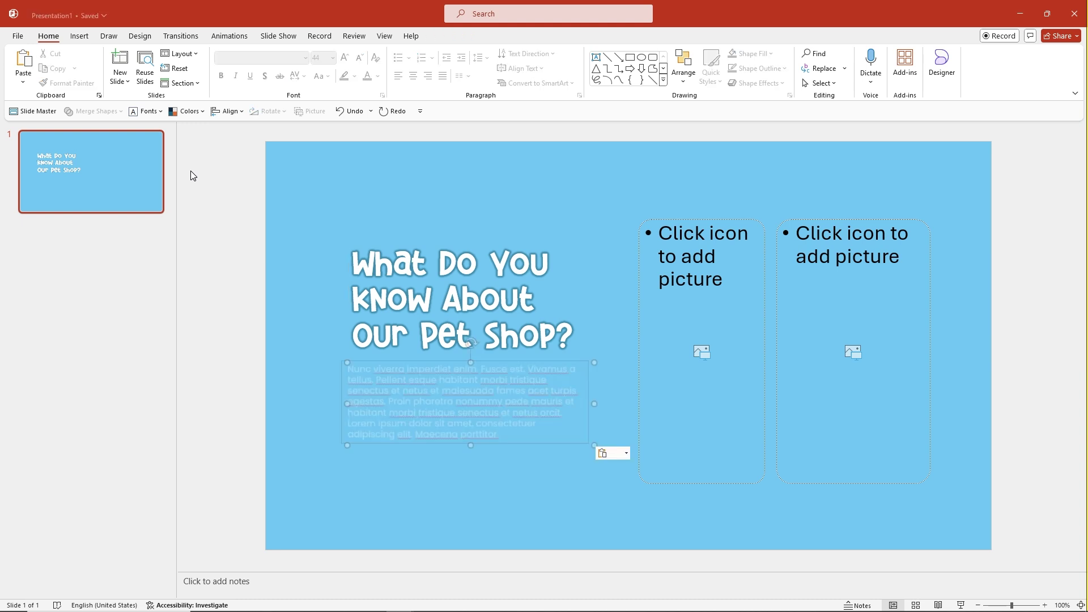
# - Paste in the rounded text panel, two pet photos, the white curve and paw-print background
pyautogui.hotkey('ctrl', 'v')
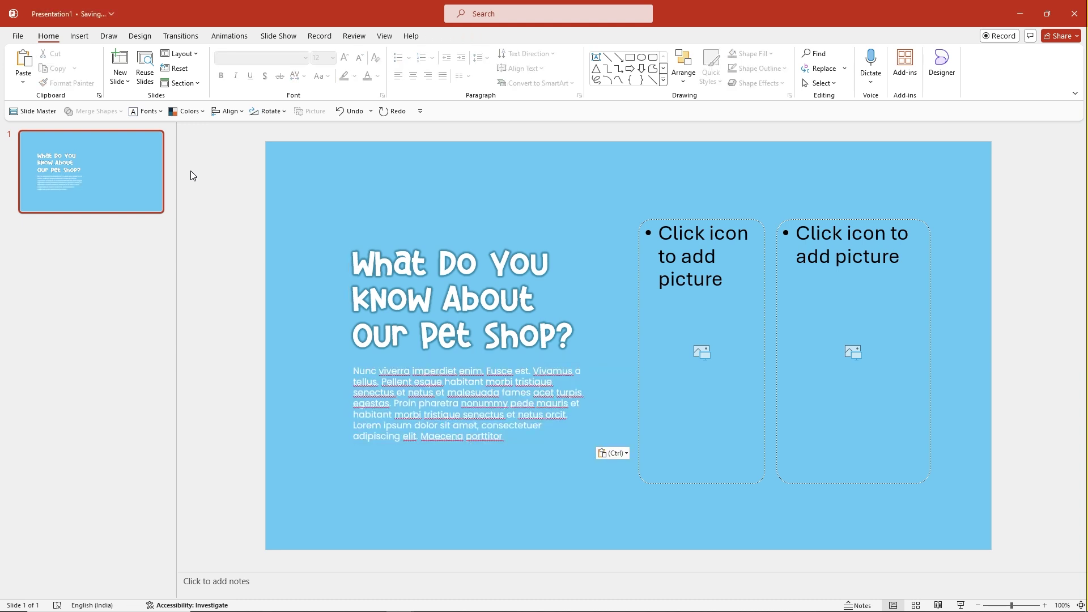
pyautogui.hotkey('ctrl', 'v')
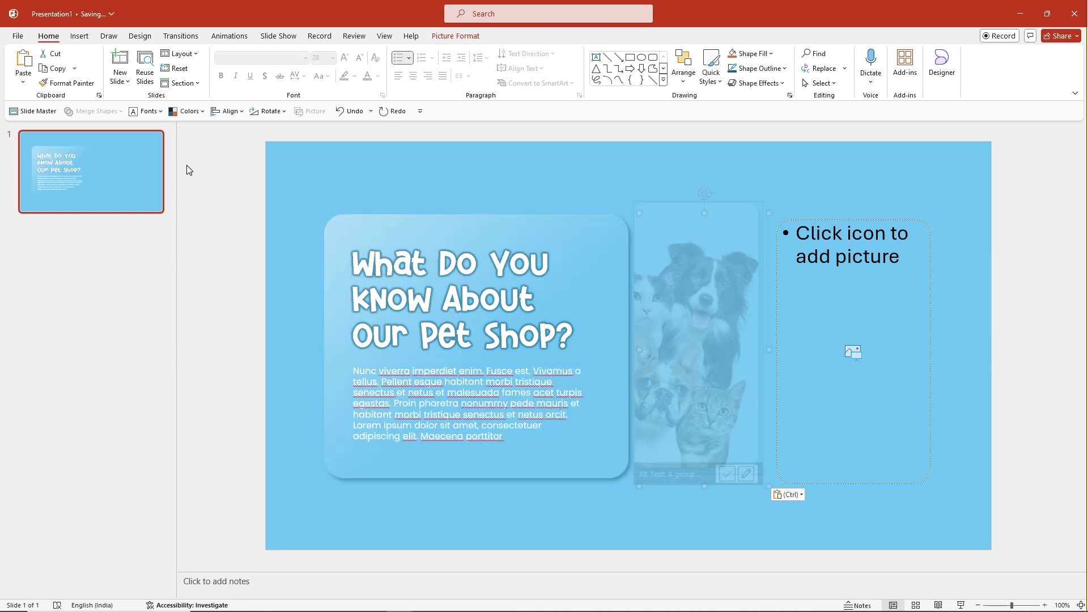
pyautogui.press('Escape')
pyautogui.hotkey('ctrl', 'v')
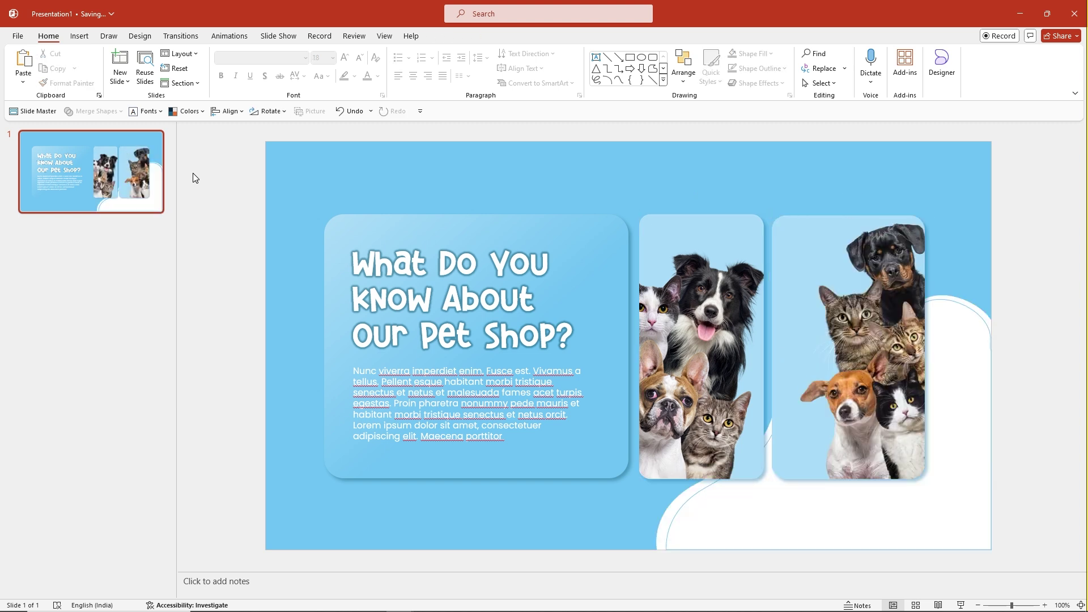
pyautogui.hotkey('ctrl', 'v')
pyautogui.press('Escape')
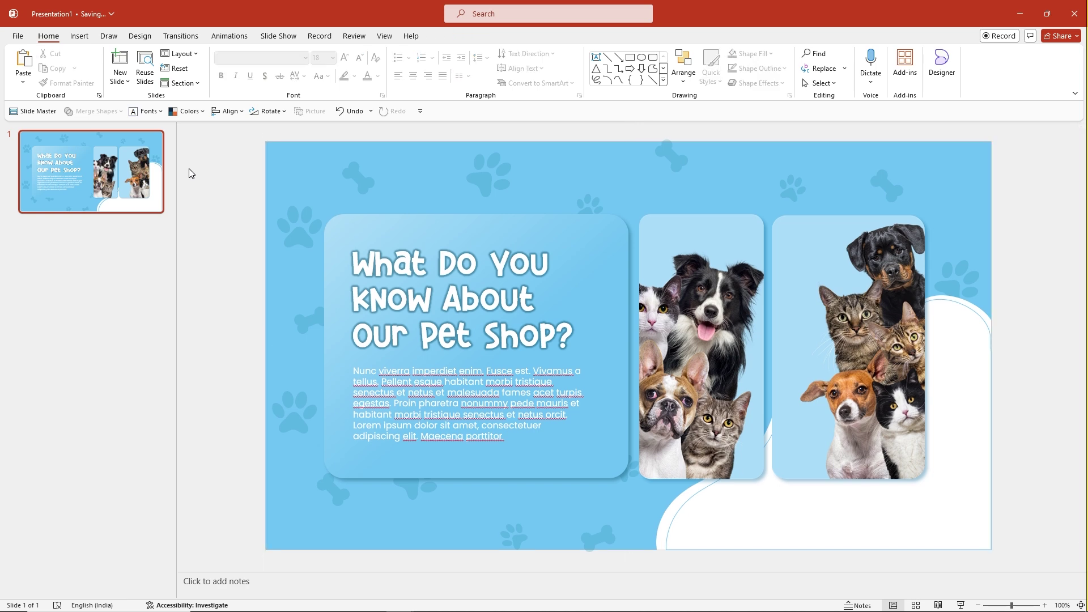